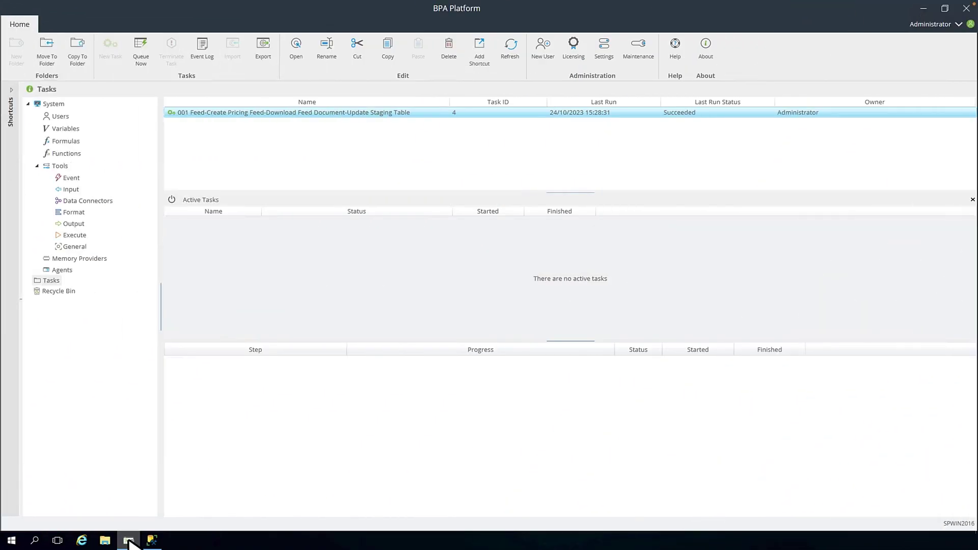
# - Open the 001 Feed-Create Pricing Feed task and review the properties of its CatchStatus and CatchTransactionID variables
pyautogui.doubleClick(424, 113)
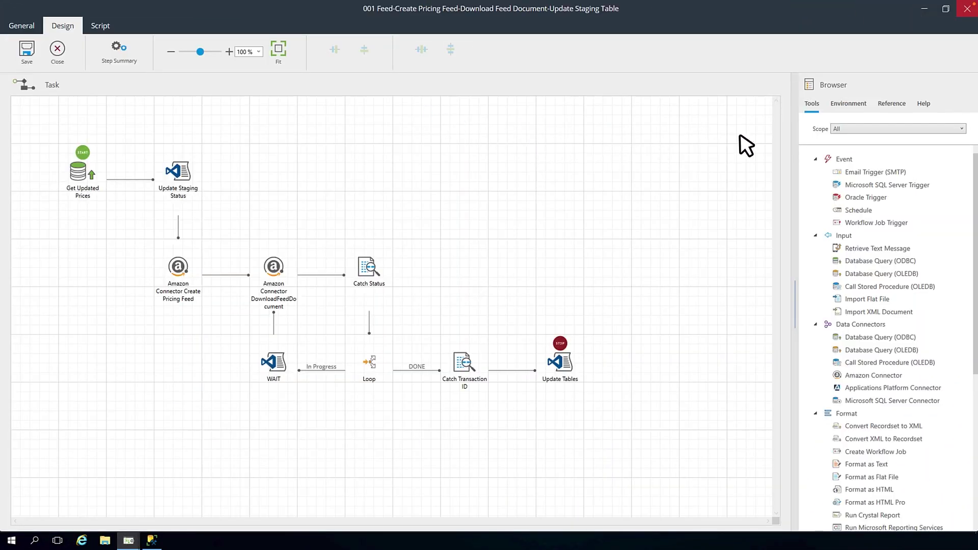
pyautogui.click(847, 105)
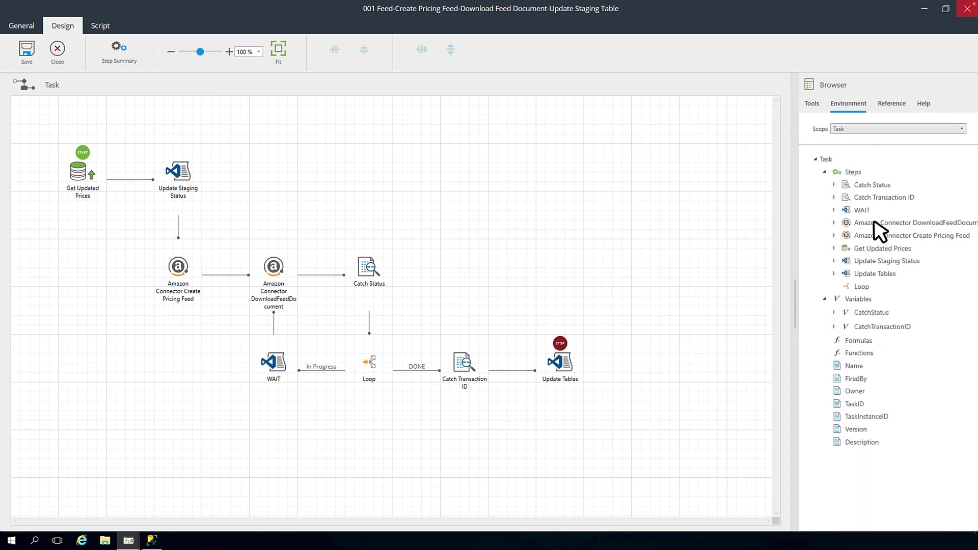
pyautogui.doubleClick(871, 312)
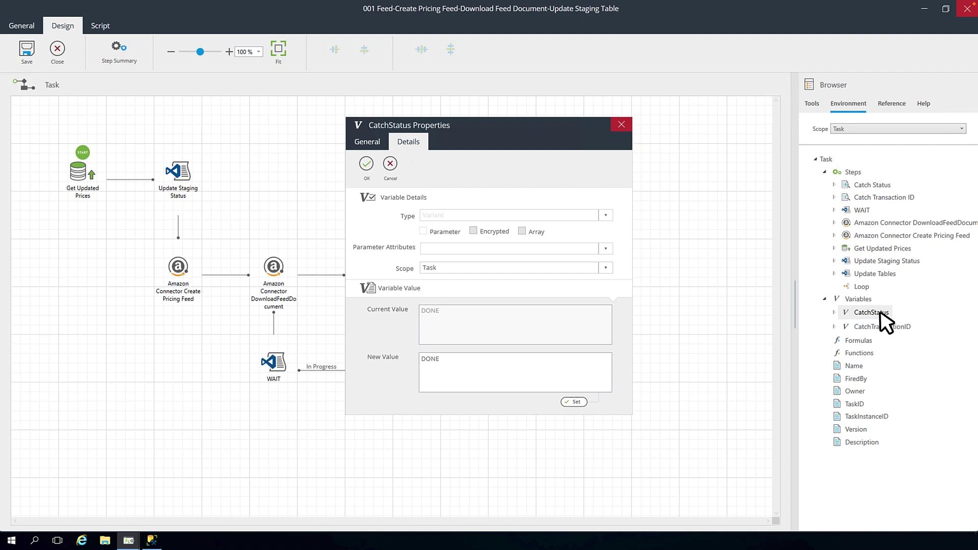
pyautogui.press('Escape')
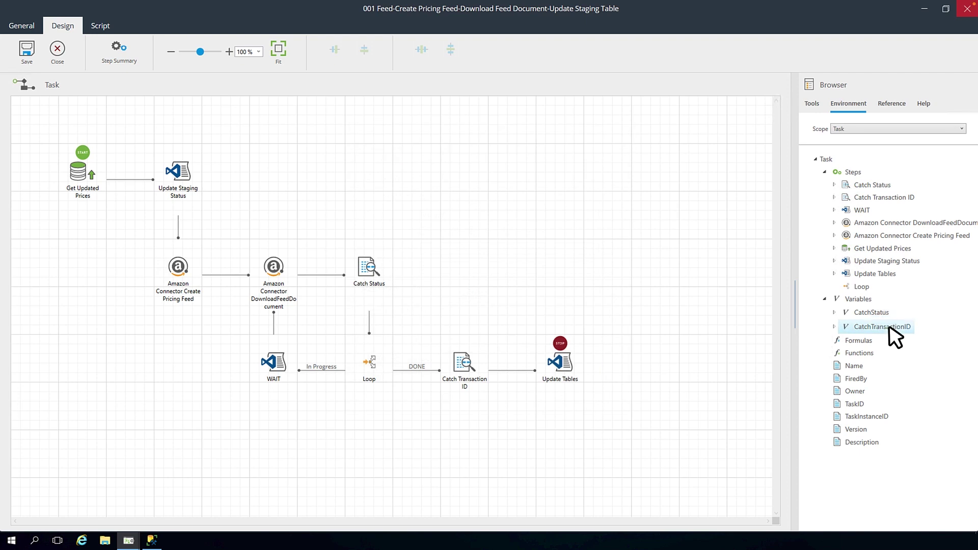
pyautogui.doubleClick(889, 328)
# - Review the Get Updated Prices query on the Price_Updates table, including its columns and criteria
pyautogui.click(82, 178)
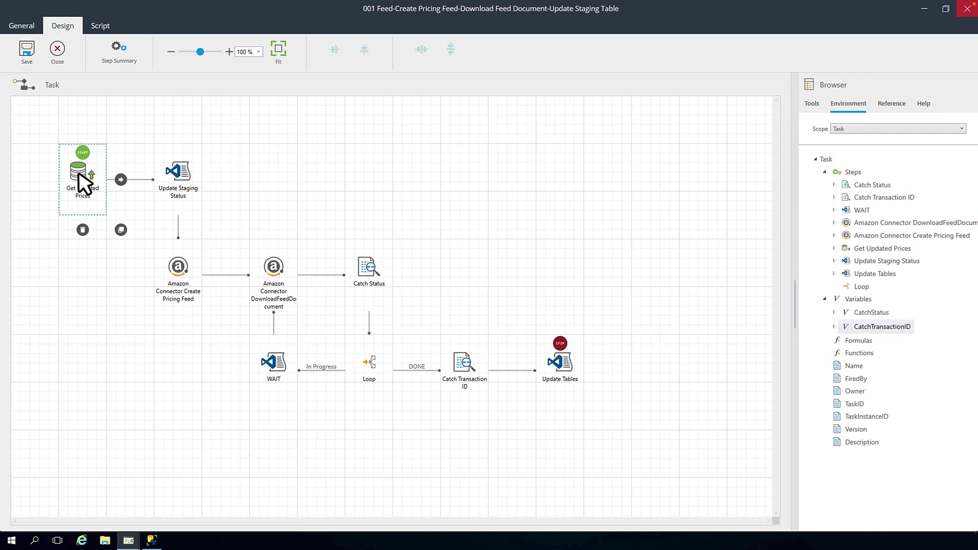
pyautogui.doubleClick(80, 179)
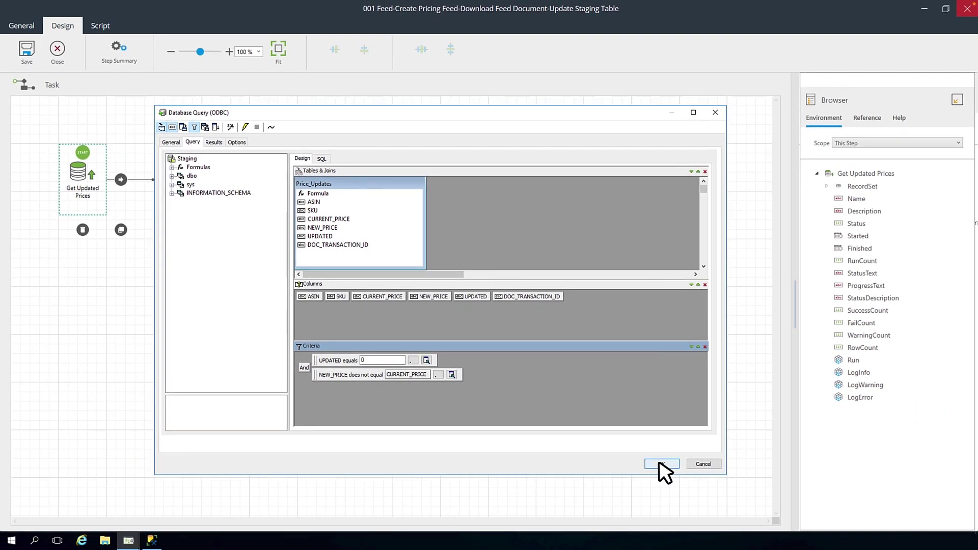
pyautogui.click(664, 465)
# - Examine the ODBC memory definition of the Update Staging Status script and its Price_Updates column mappings
pyautogui.doubleClick(178, 173)
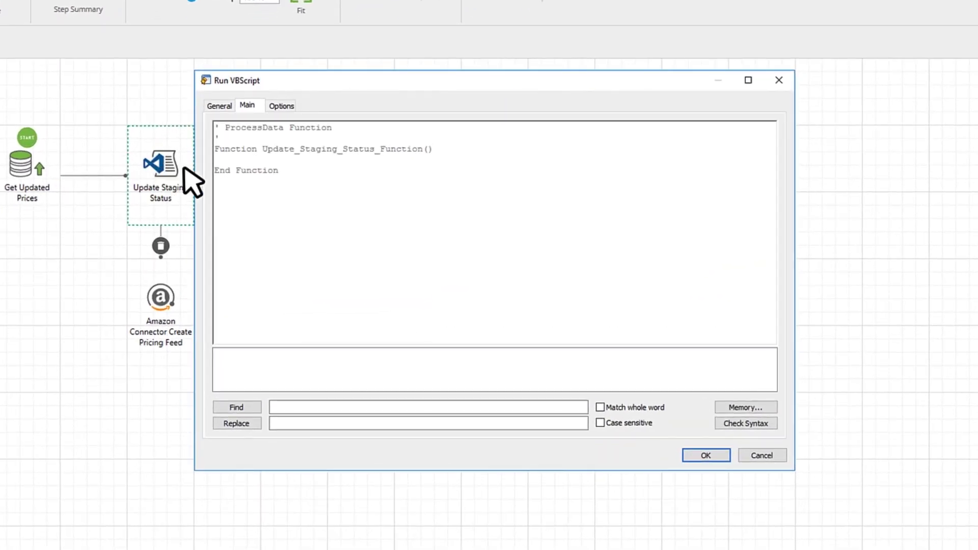
pyautogui.click(746, 407)
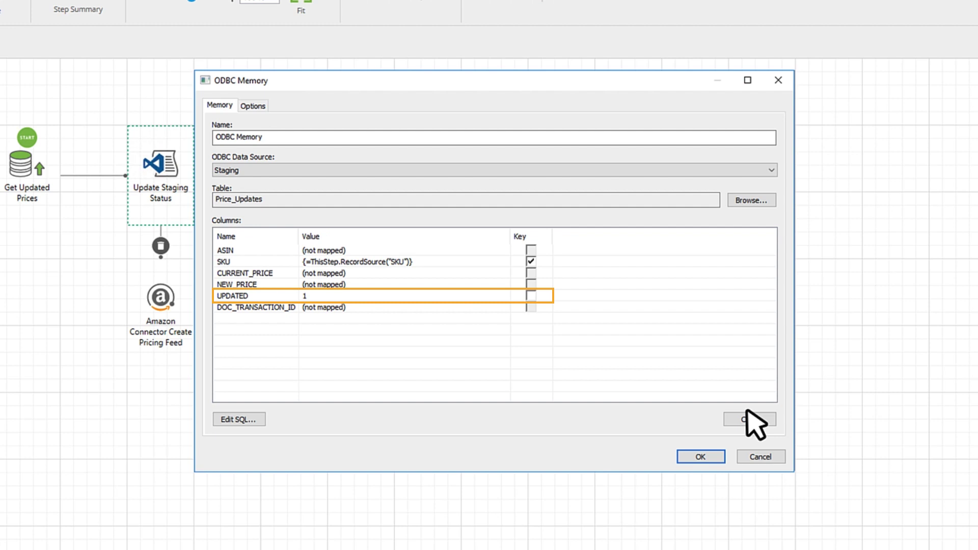
pyautogui.click(700, 457)
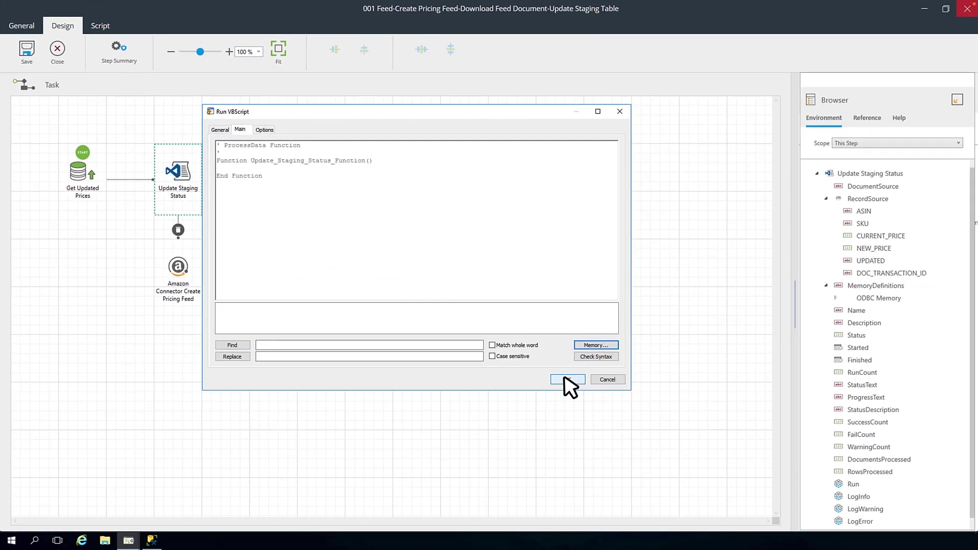
pyautogui.click(567, 380)
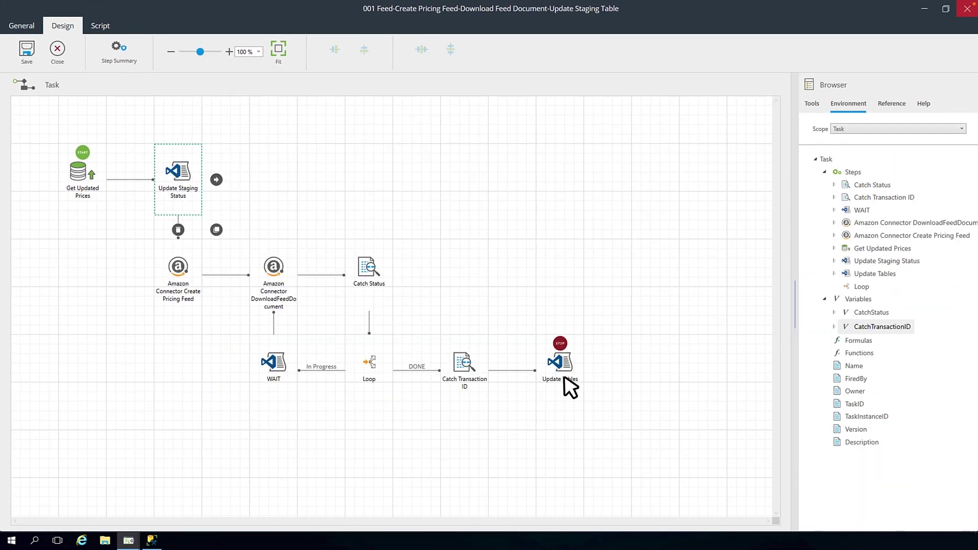
# - Review the field mappings of the two Amazon Connector steps, createPricingFeed and downloadFeedDocument
pyautogui.click(179, 276)
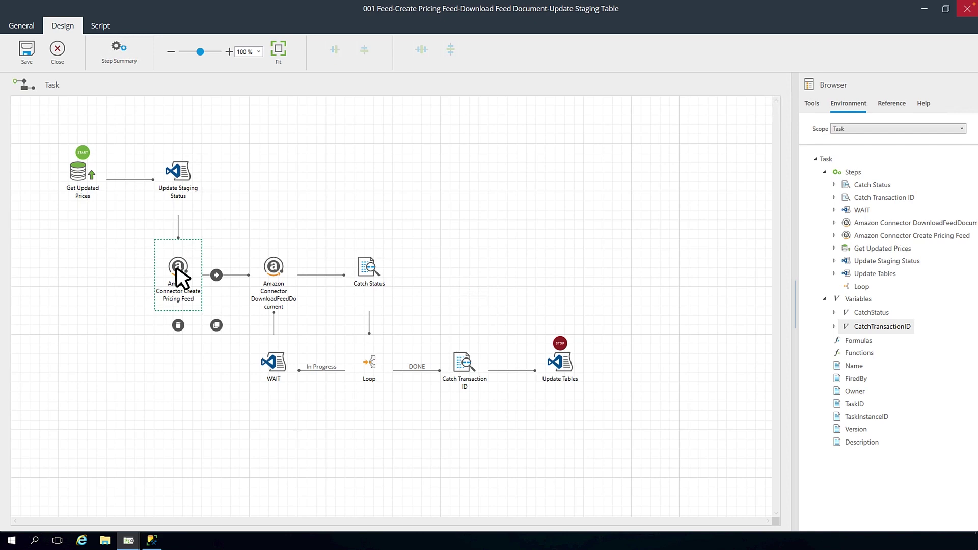
pyautogui.doubleClick(178, 270)
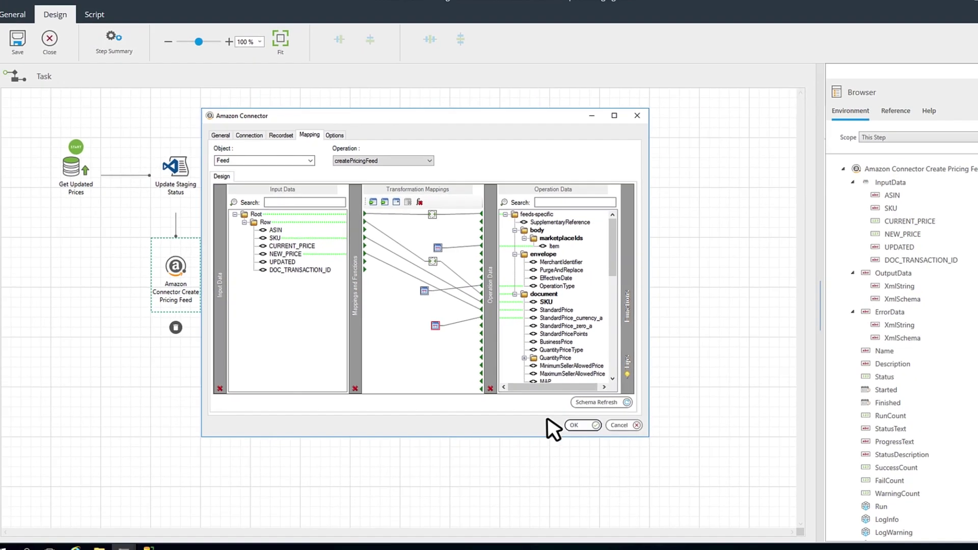
pyautogui.click(690, 473)
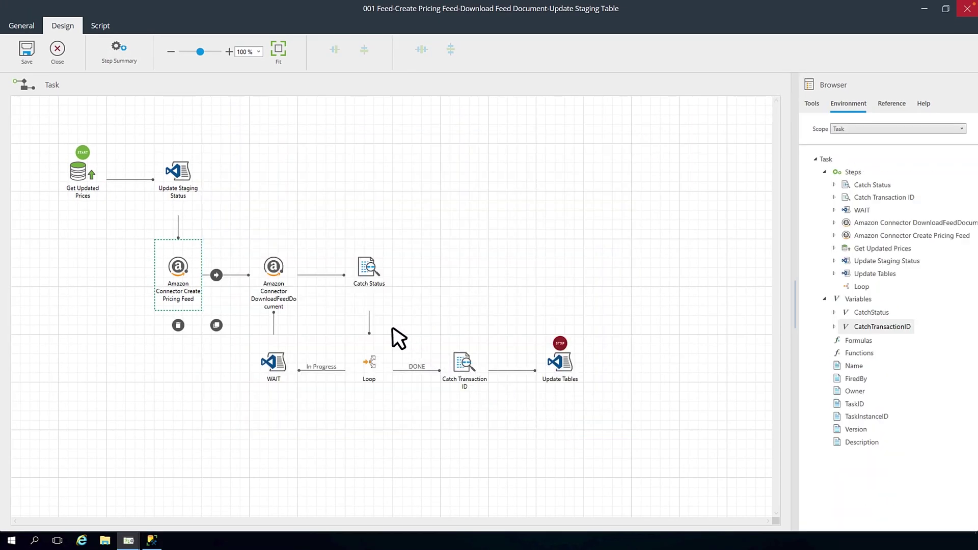
pyautogui.doubleClick(277, 263)
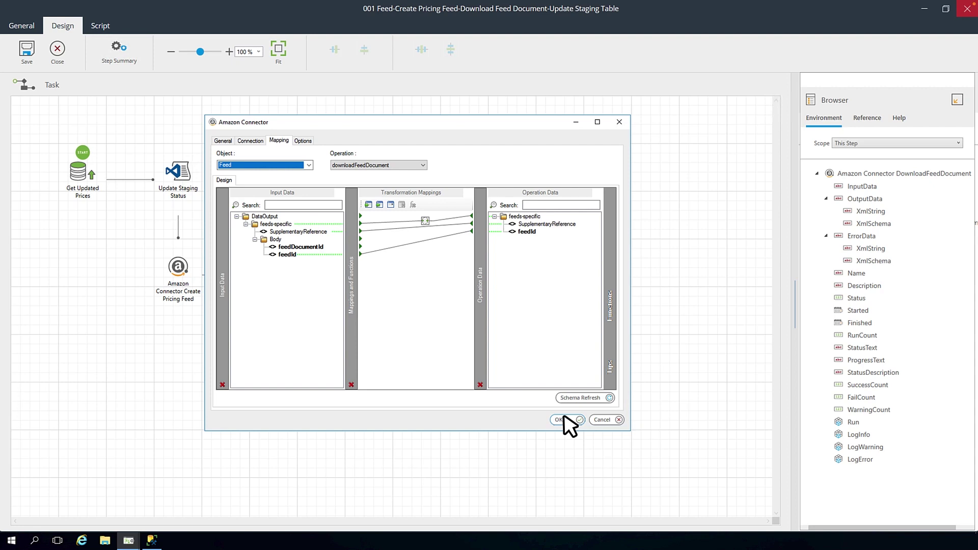
pyautogui.click(564, 418)
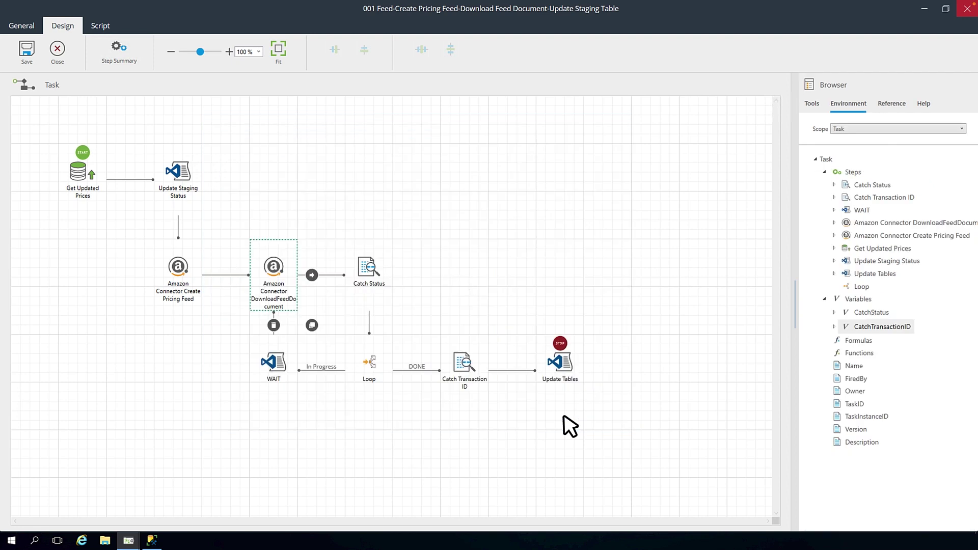
# - Inspect the Catch Status step's parse rule that extracts the processing status into the CatchStatus variable
pyautogui.click(374, 280)
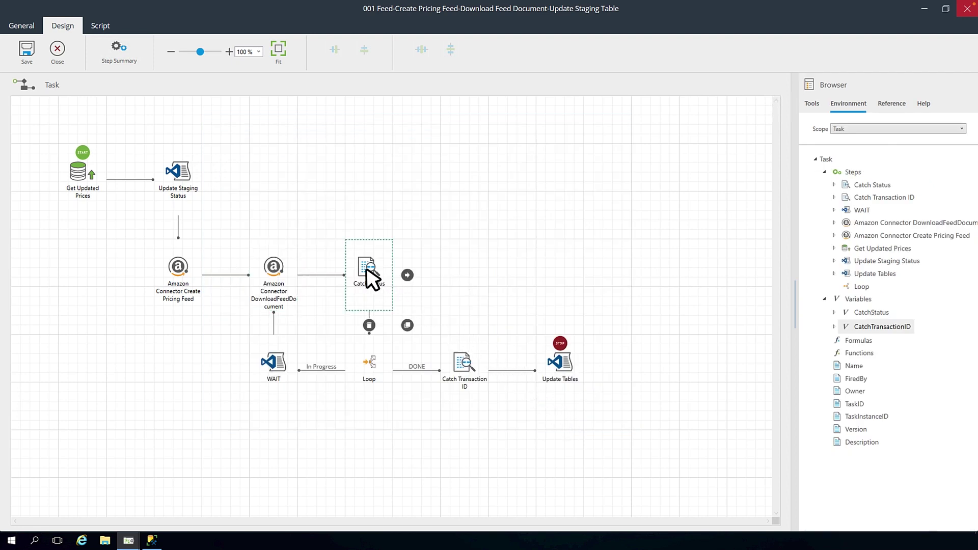
pyautogui.doubleClick(374, 280)
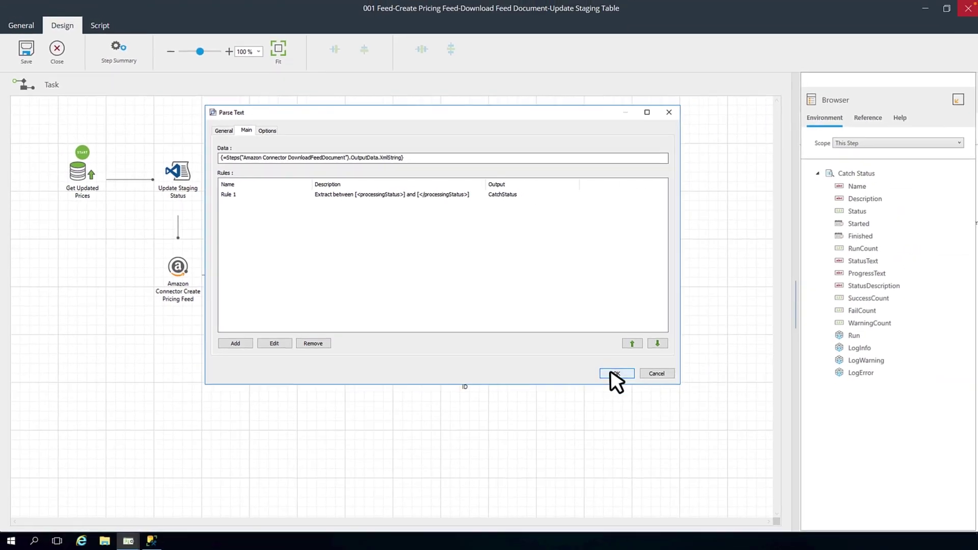
pyautogui.click(613, 373)
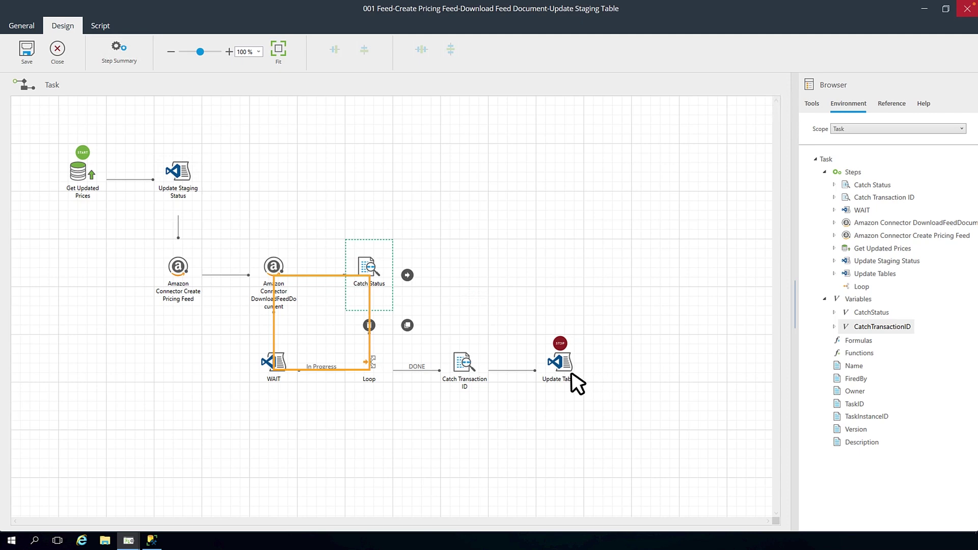
# - Check the Loop step's DONE and In Progress branch conditions and the script of the WAIT step
pyautogui.click(371, 362)
pyautogui.doubleClick(375, 371)
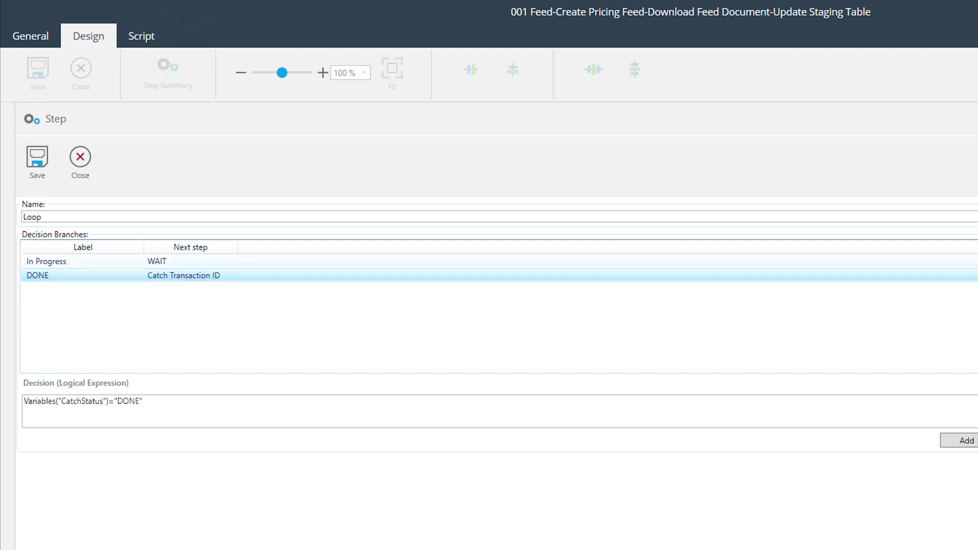
pyautogui.click(47, 261)
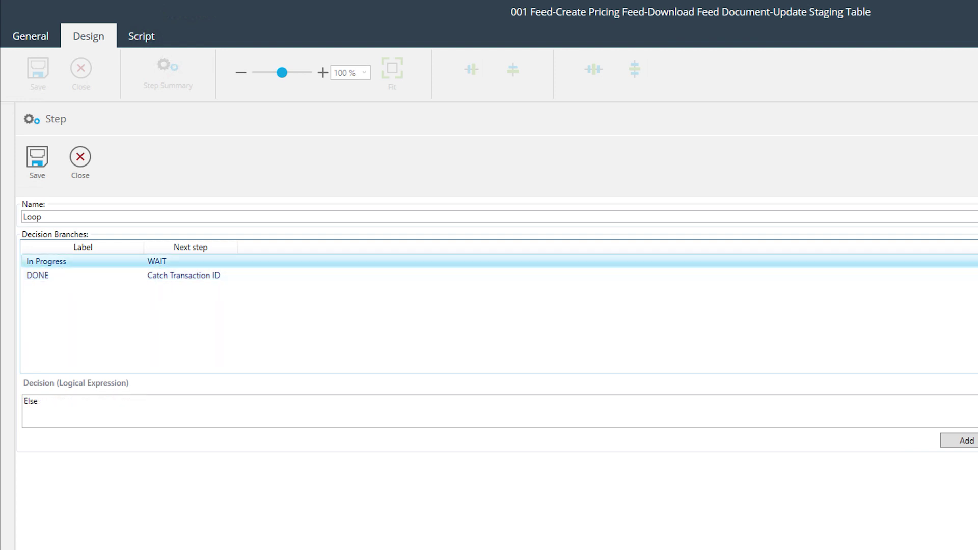
pyautogui.click(80, 156)
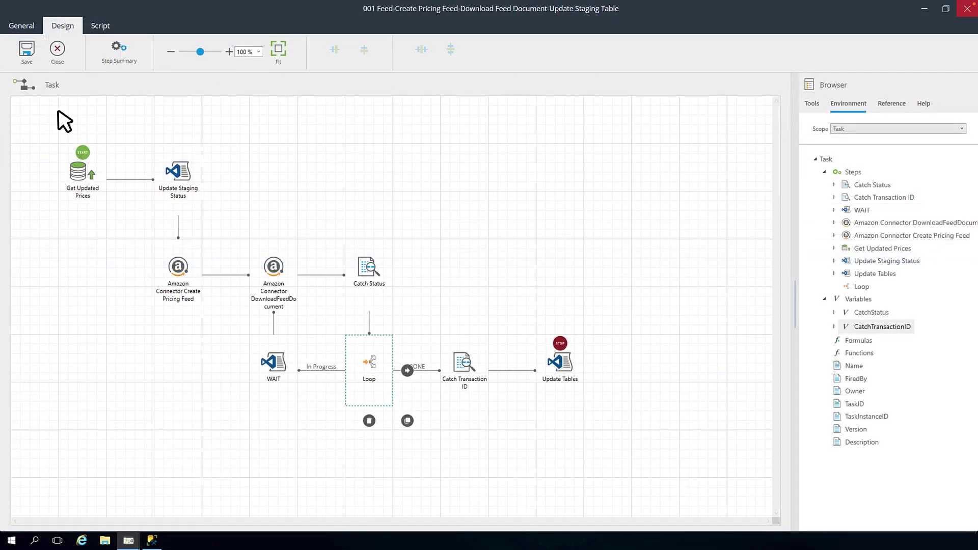
pyautogui.doubleClick(275, 362)
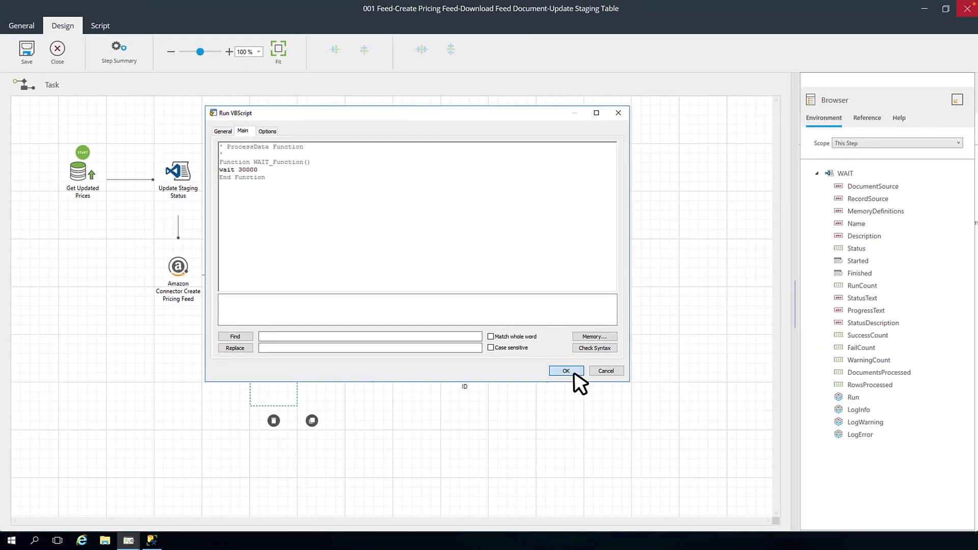
pyautogui.click(575, 374)
# - Inspect the Catch Transaction ID step's parse rule that extracts the document transaction ID into the CatchTransactionID variable
pyautogui.click(464, 364)
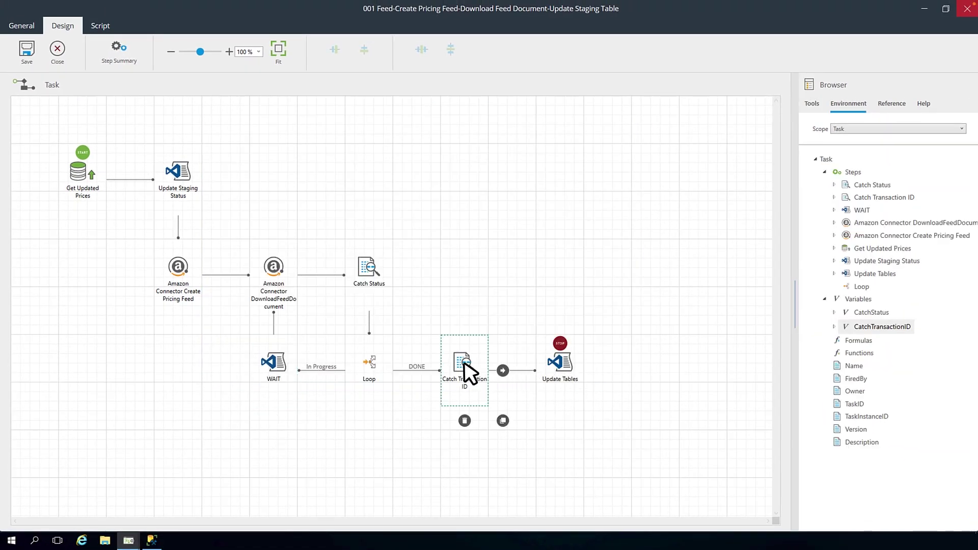
pyautogui.doubleClick(464, 363)
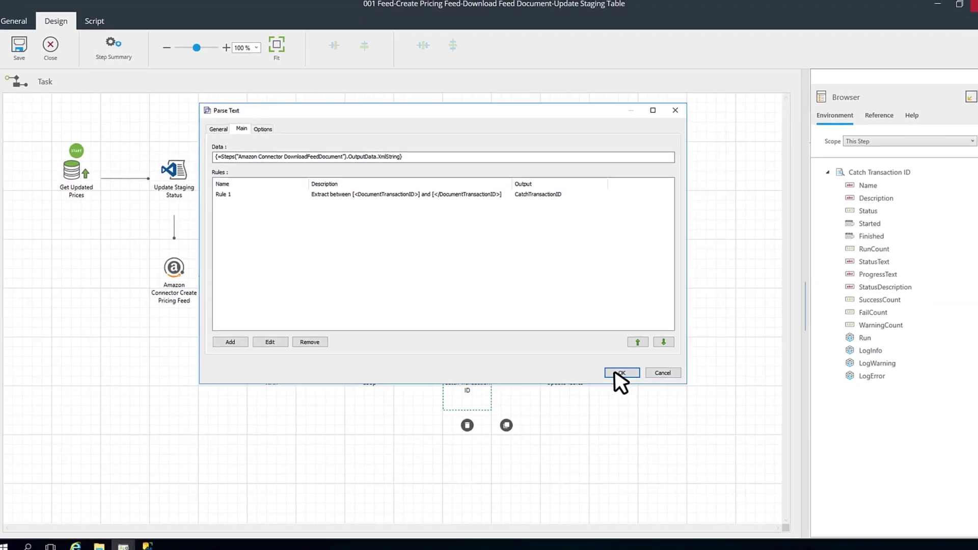
pyautogui.click(615, 369)
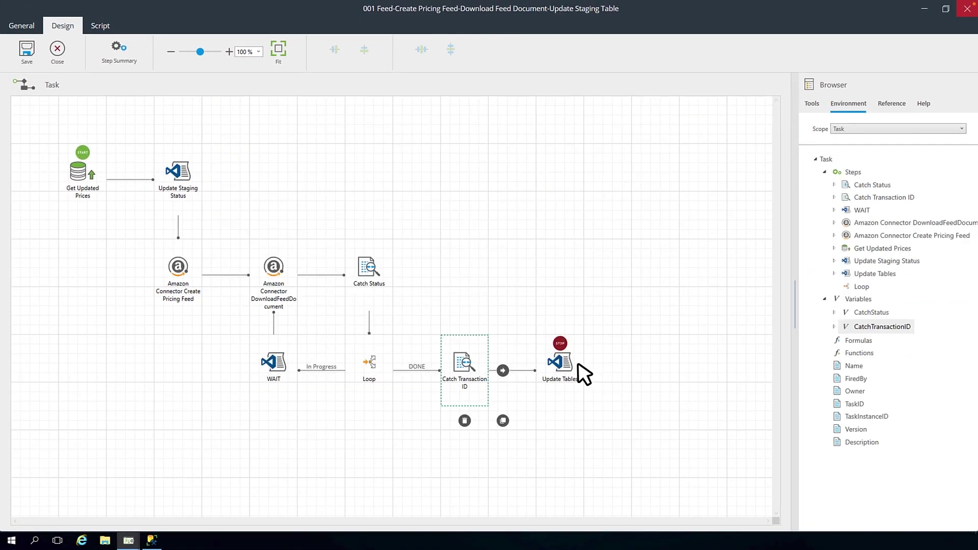
# - Open the Update Tables script's memory definitions and examine the Call Stored Procedure memory entry
pyautogui.click(561, 363)
pyautogui.doubleClick(563, 364)
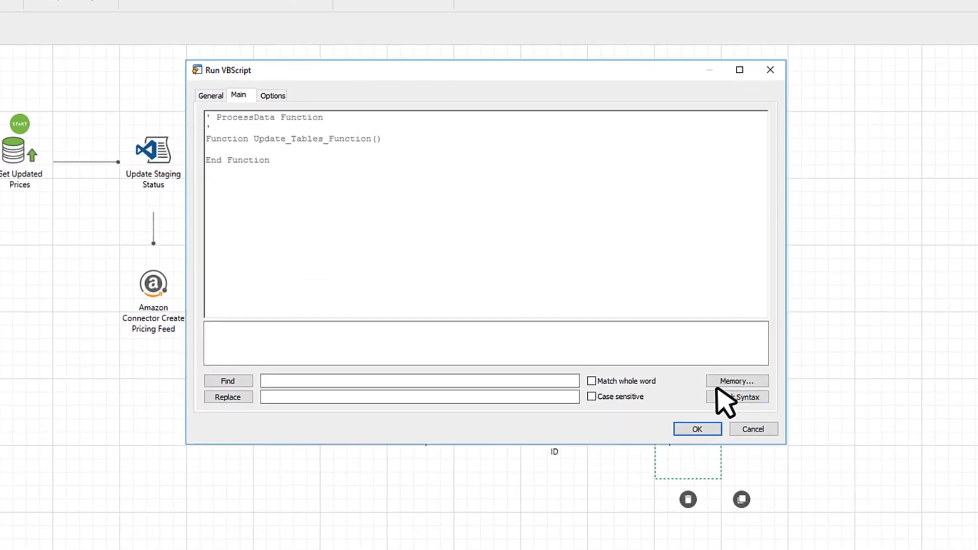
pyautogui.click(728, 382)
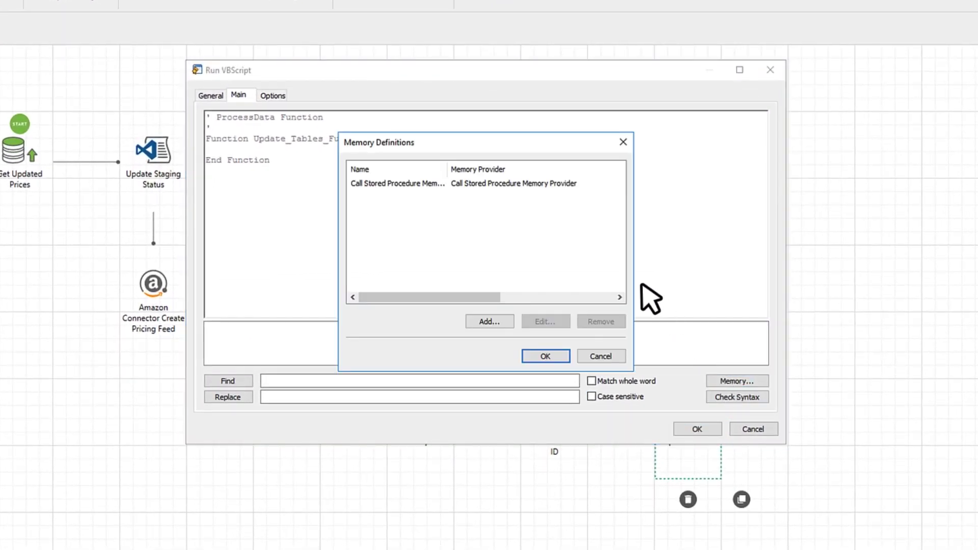
pyautogui.doubleClick(543, 185)
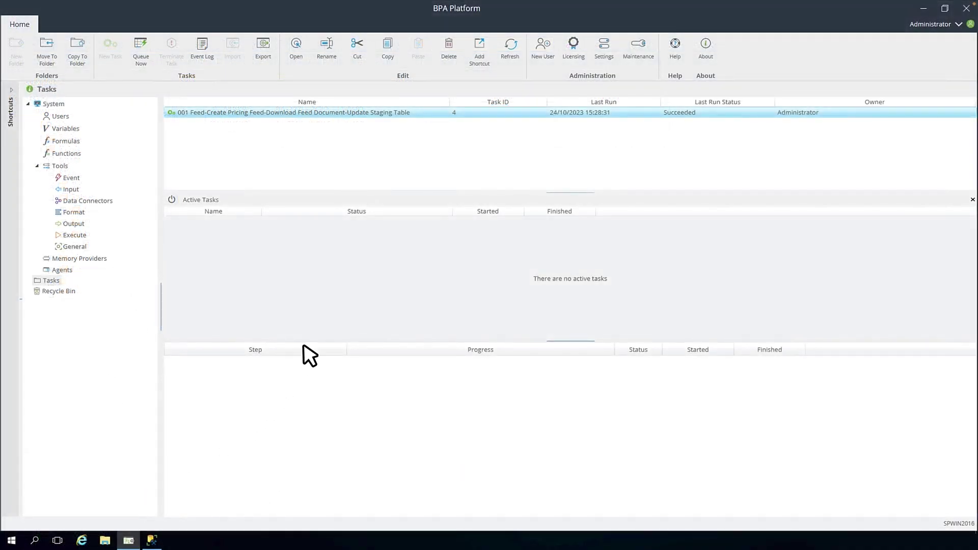
# - Queue the 001 Feed-Create Pricing Feed-Download Feed Document-Update Staging Table task to run immediately
pyautogui.rightClick(426, 114)
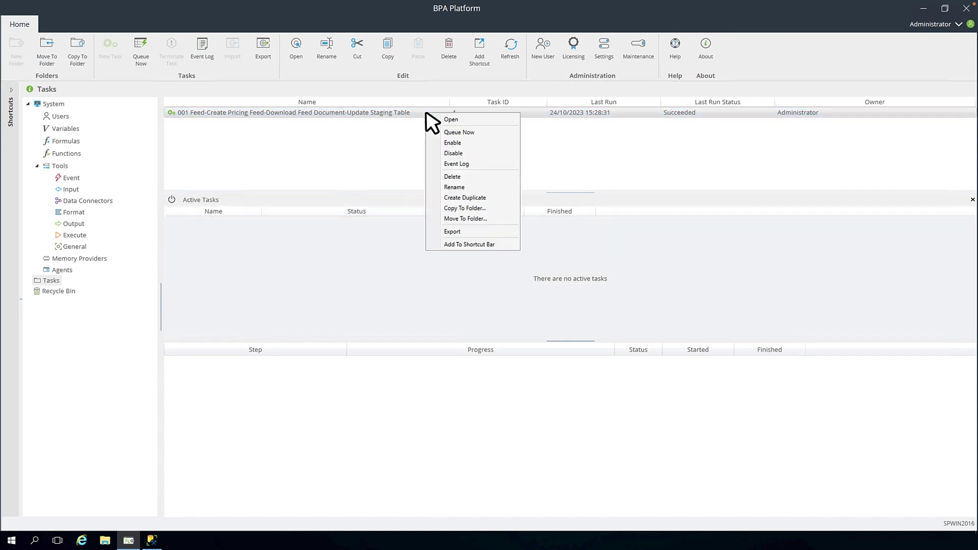
pyautogui.click(453, 133)
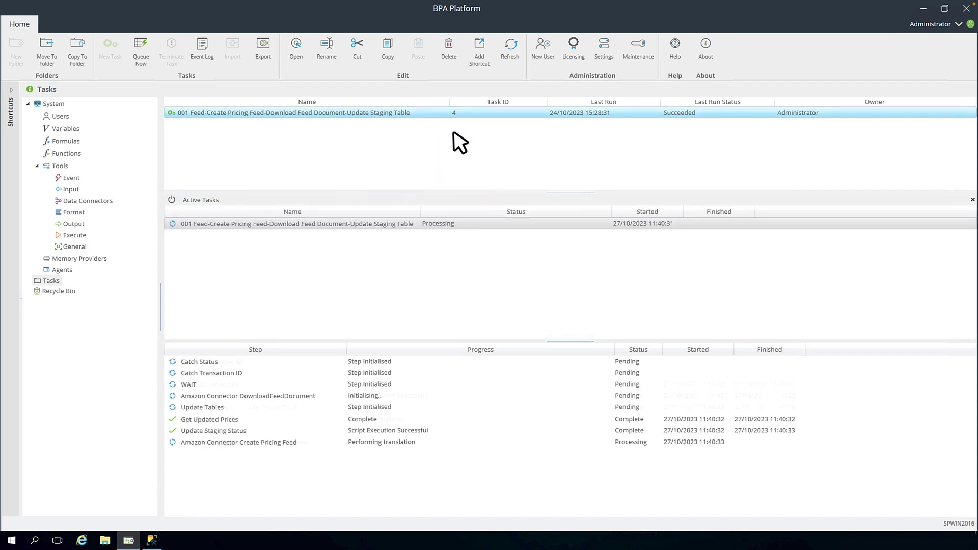